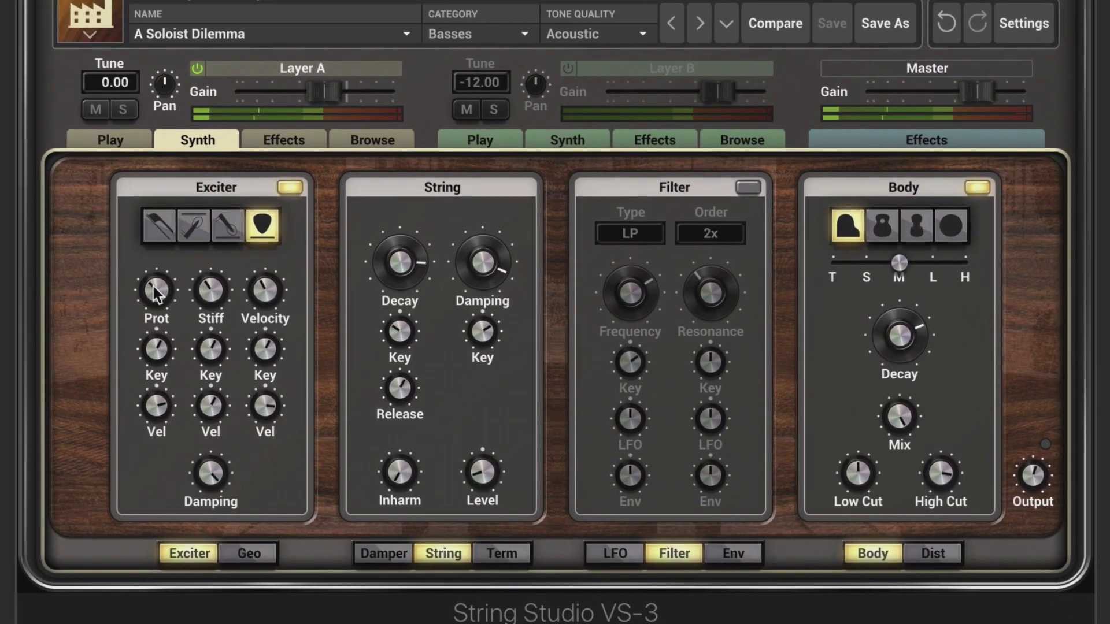
Adjust Layer A's exciter protrusion (Prot) until it reads 1.2 mm
{"action": "left_click_drag", "start_coordinate": [164, 291], "coordinate": [156, 281]}
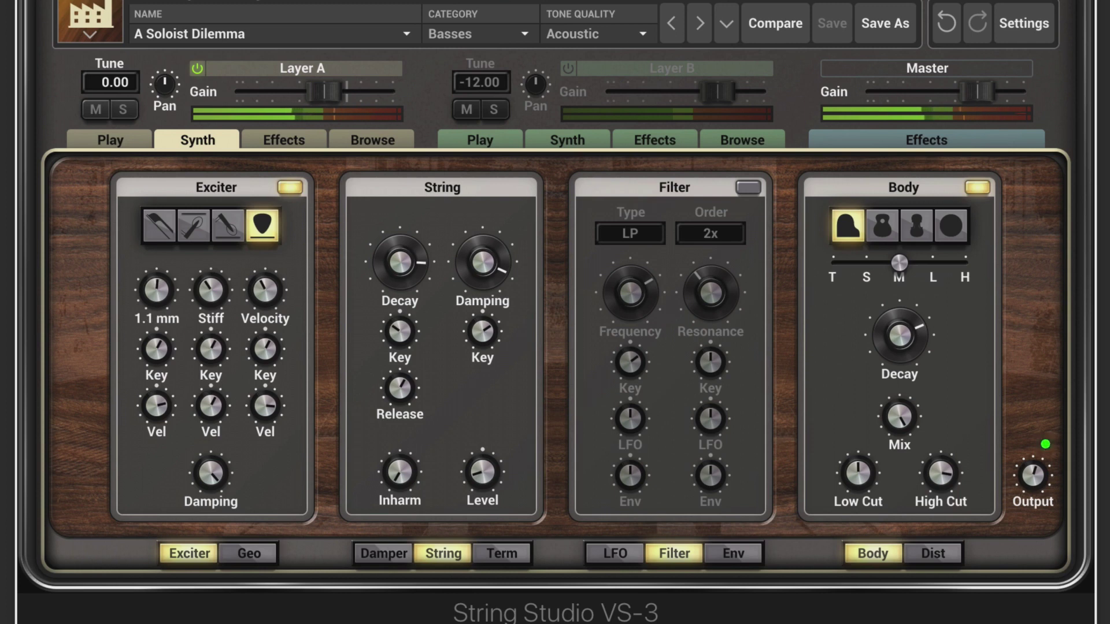
{"action": "left_click_drag", "start_coordinate": [166, 287], "coordinate": [155, 288]}
Show the Term panel, nudge the finger Mass, and switch the Termination module off
{"action": "left_click", "coordinate": [501, 555]}
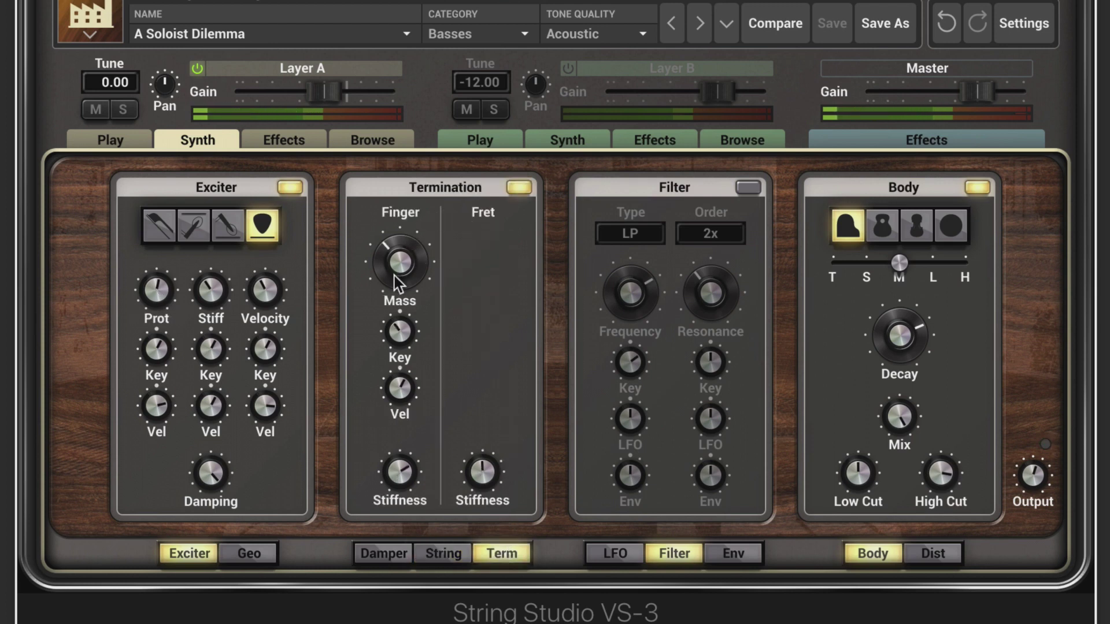
{"action": "left_click_drag", "start_coordinate": [393, 245], "coordinate": [393, 249]}
{"action": "left_click", "coordinate": [161, 281]}
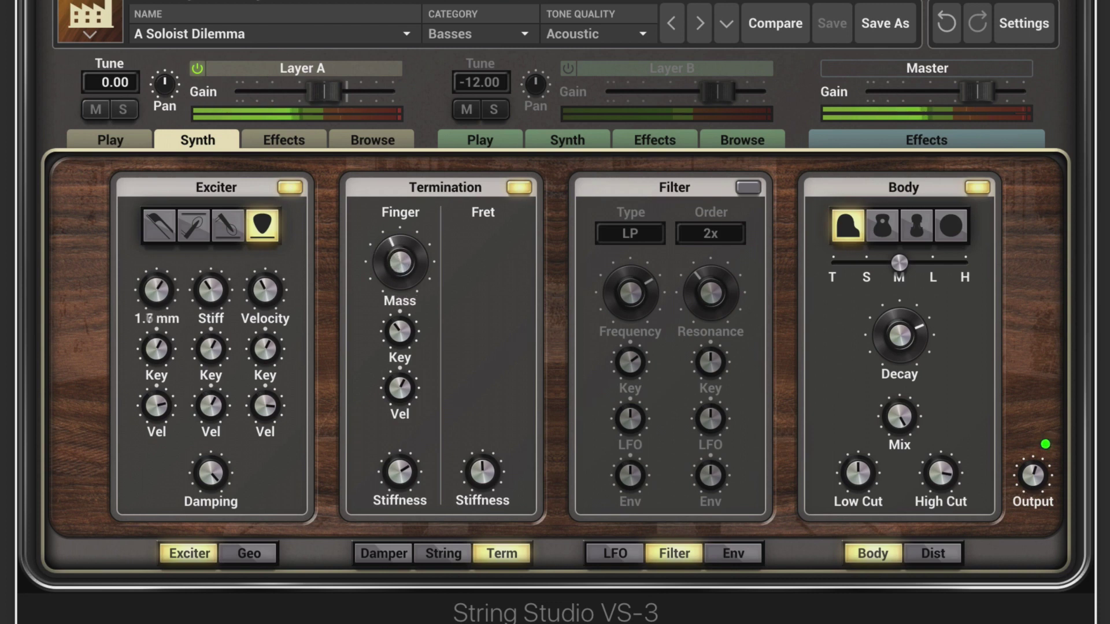
{"action": "left_click", "coordinate": [517, 186]}
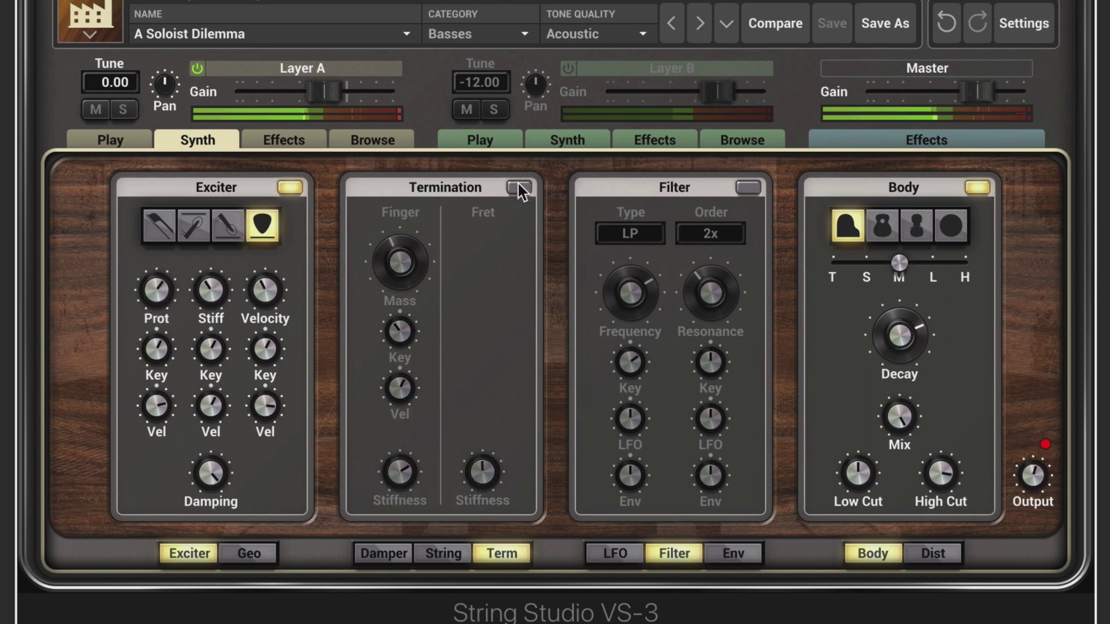
Re-enable Termination and raise its finger Mass
{"action": "left_click", "coordinate": [518, 186]}
{"action": "left_click_drag", "start_coordinate": [400, 263], "coordinate": [392, 255]}
{"action": "left_click_drag", "start_coordinate": [163, 281], "coordinate": [163, 275]}
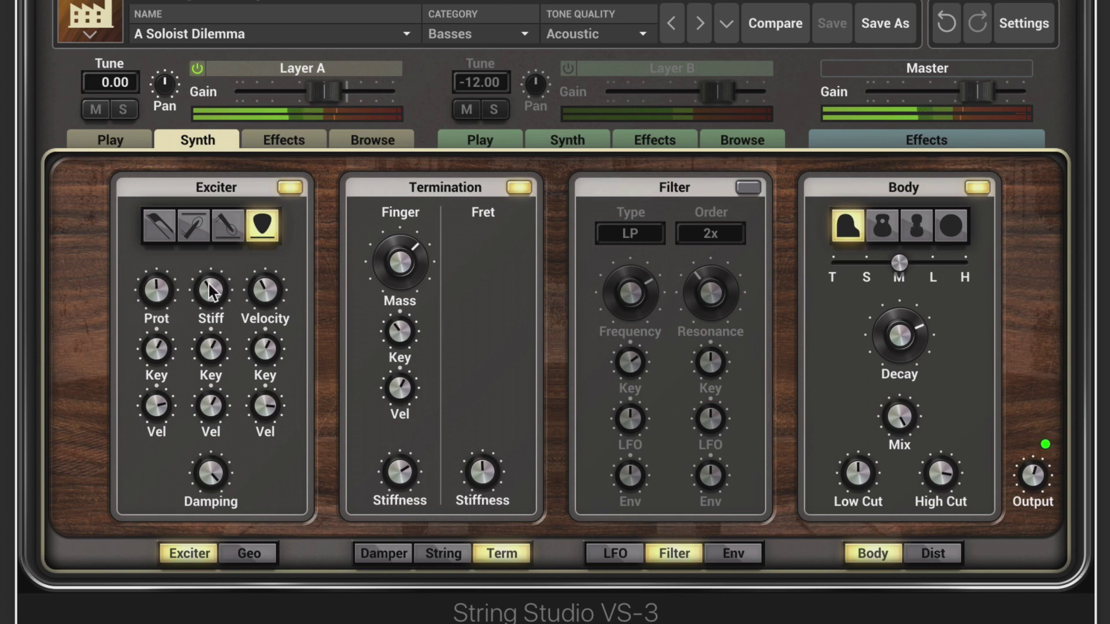
Rework Layer A's exciter, ending with Stiff at 38.1% and Velocity at 64.9%
{"action": "mouse_move", "coordinate": [207, 290]}
{"action": "left_mouse_down"}
{"action": "mouse_move", "coordinate": [207, 300]}
{"action": "mouse_move", "coordinate": [207, 290]}
{"action": "left_mouse_up"}
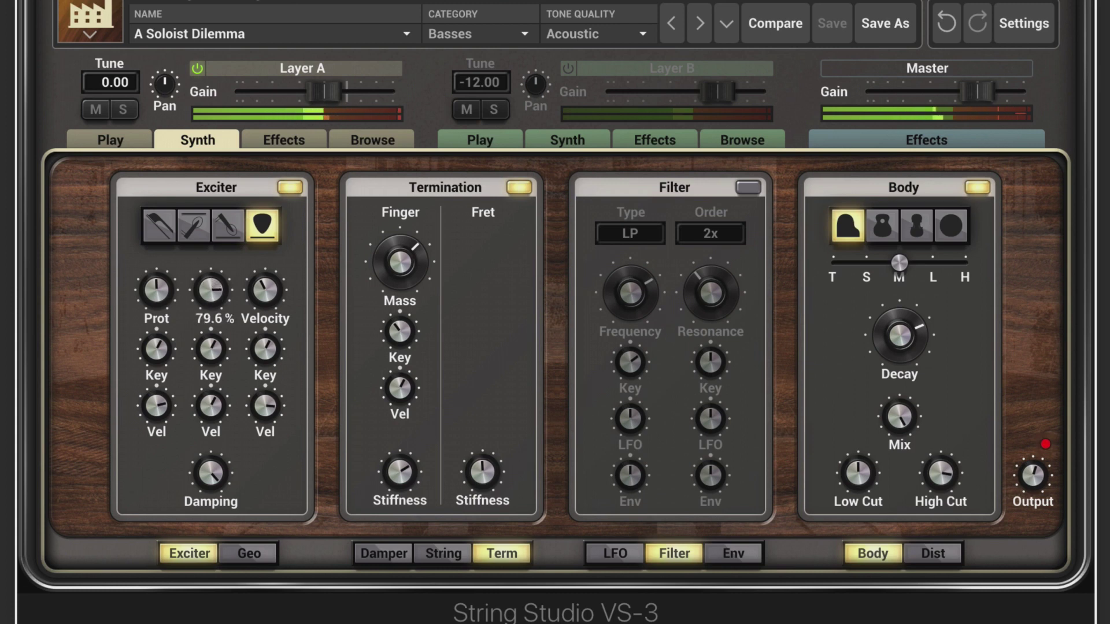
{"action": "left_click_drag", "start_coordinate": [207, 284], "coordinate": [242, 292]}
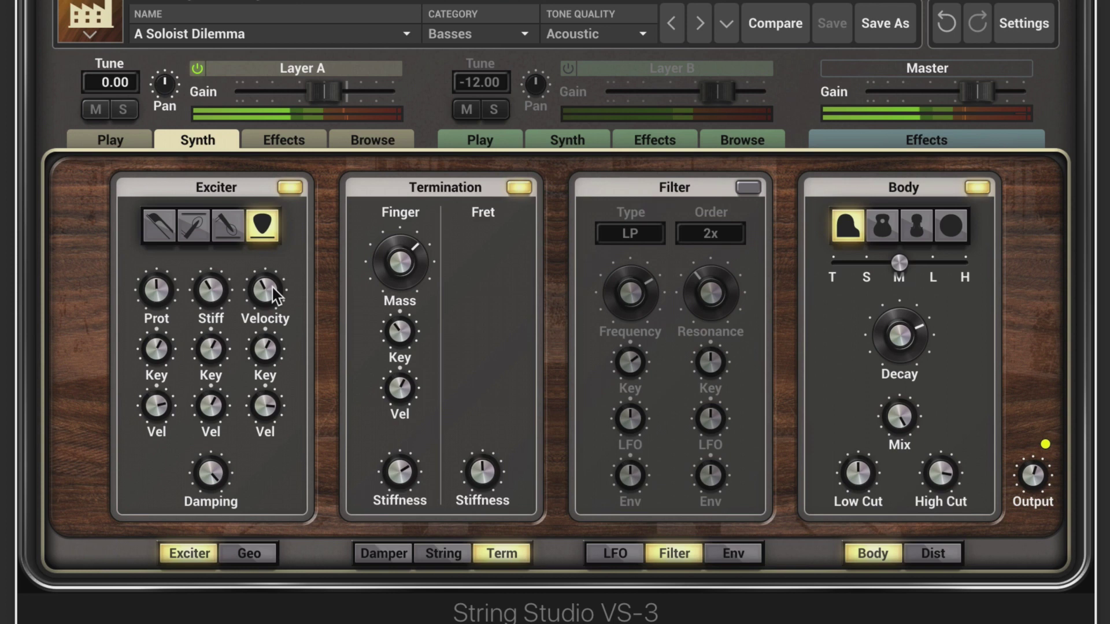
{"action": "left_click_drag", "start_coordinate": [273, 295], "coordinate": [266, 325]}
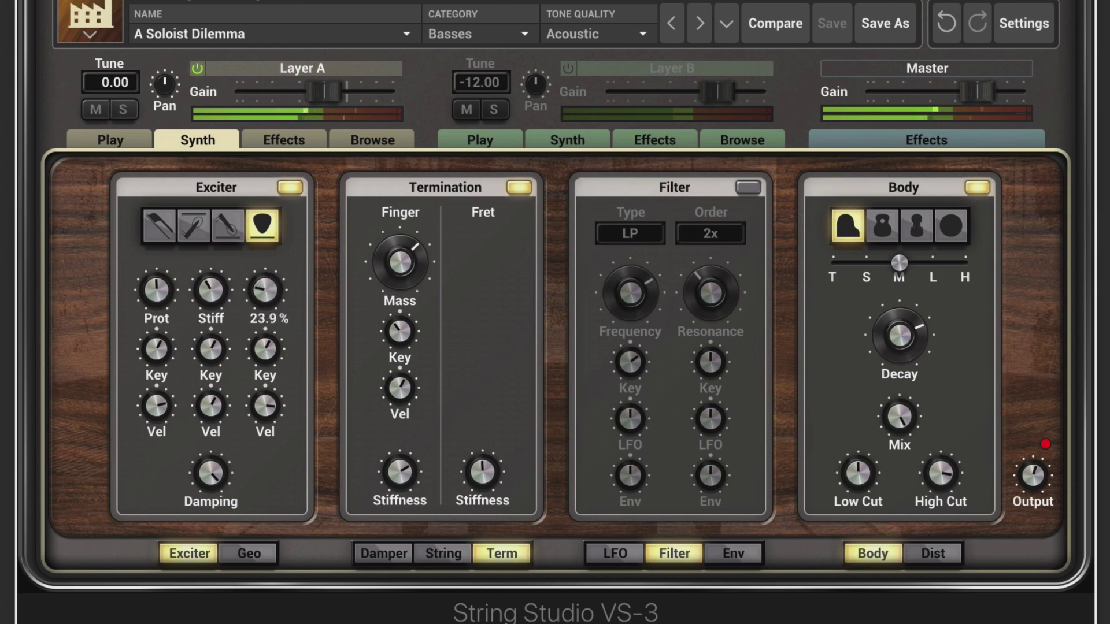
{"action": "left_click_drag", "start_coordinate": [265, 324], "coordinate": [266, 324]}
{"action": "left_click_drag", "start_coordinate": [211, 290], "coordinate": [265, 254]}
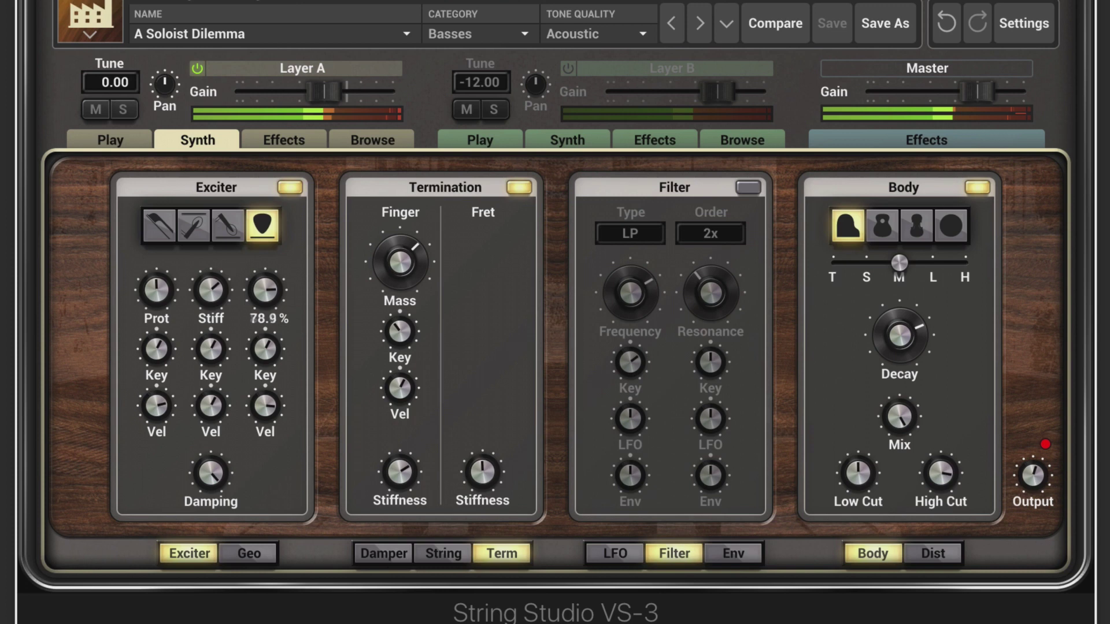
{"action": "left_click_drag", "start_coordinate": [261, 292], "coordinate": [211, 292]}
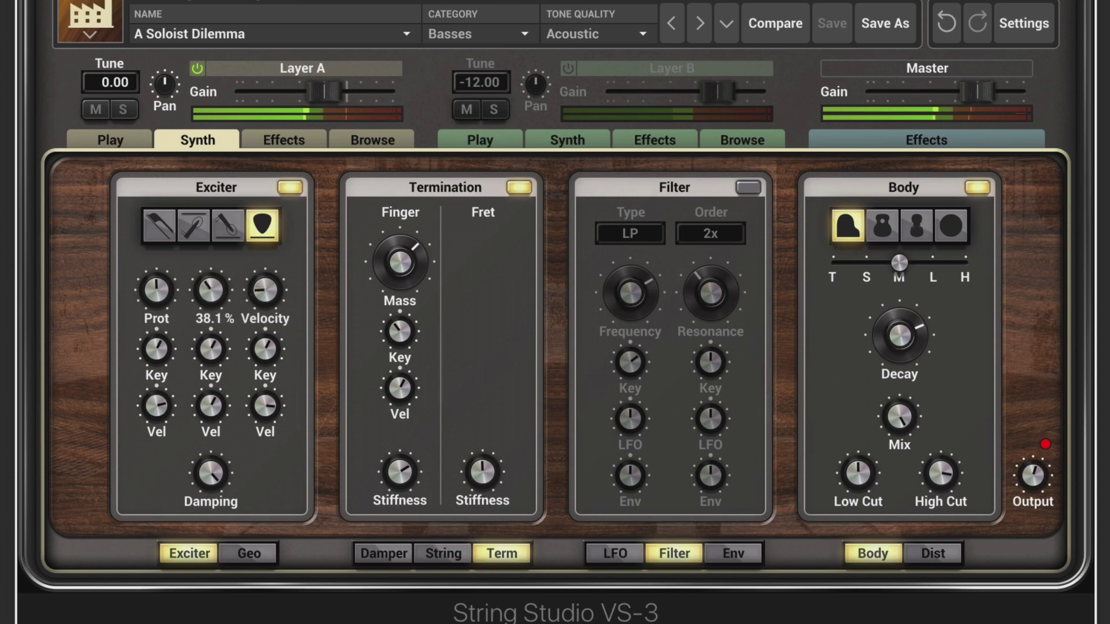
{"action": "mouse_move", "coordinate": [268, 286]}
{"action": "left_mouse_down"}
{"action": "mouse_move", "coordinate": [266, 277]}
{"action": "mouse_move", "coordinate": [269, 293]}
{"action": "left_mouse_up"}
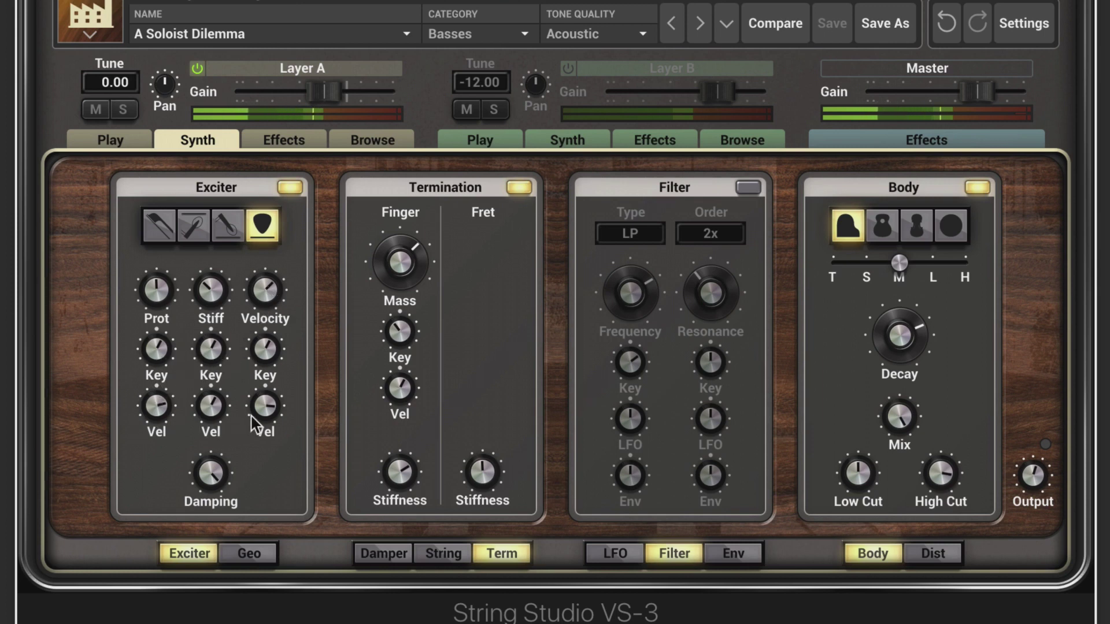
Copy Layer A into Layer B, solo Layer B, and tune it to -12.00
{"action": "left_click", "coordinate": [380, 139]}
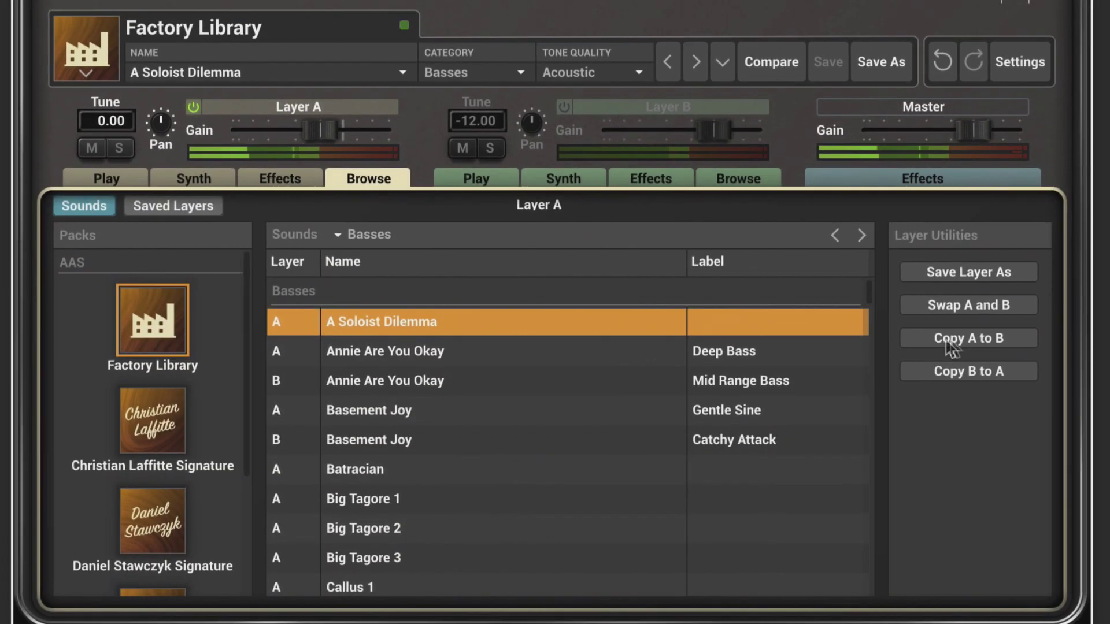
{"action": "left_click", "coordinate": [967, 341]}
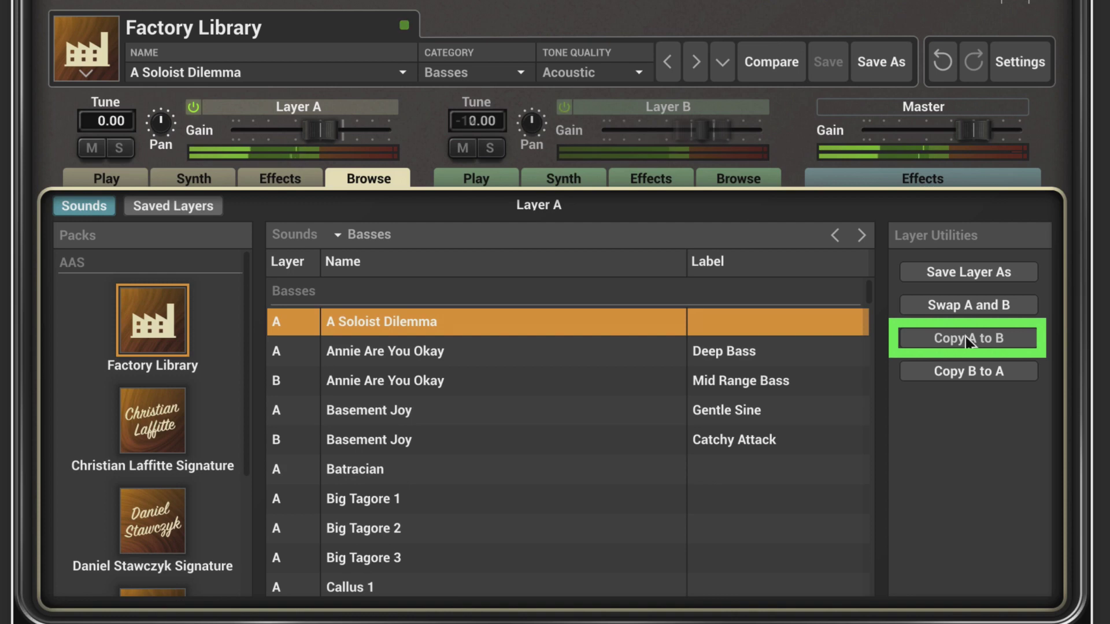
{"action": "left_click", "coordinate": [490, 149]}
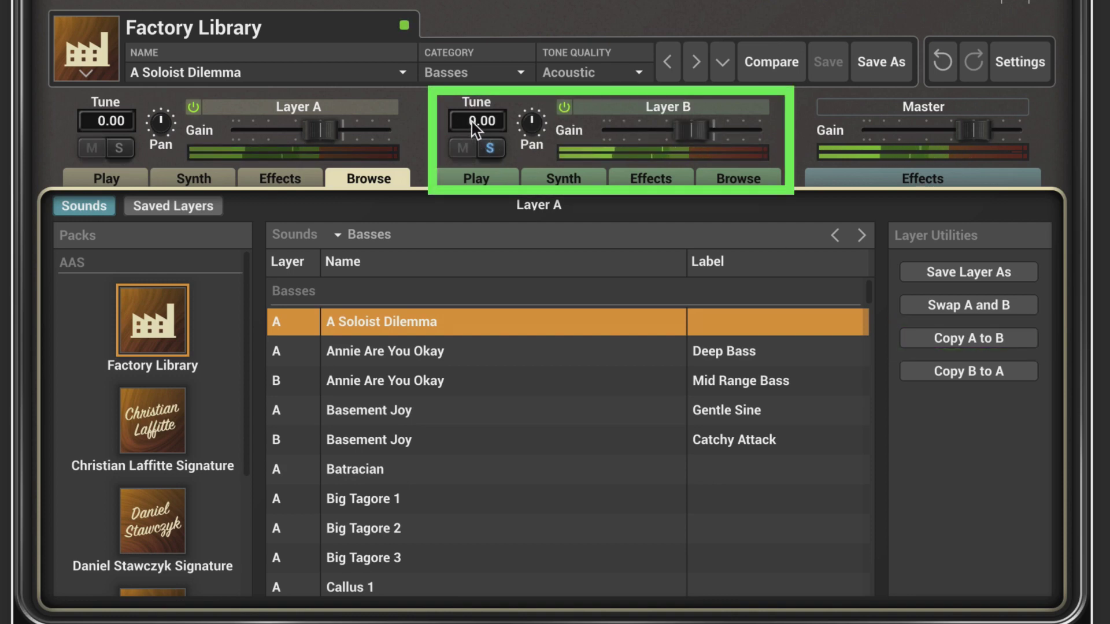
{"action": "left_click_drag", "start_coordinate": [471, 122], "coordinate": [471, 164]}
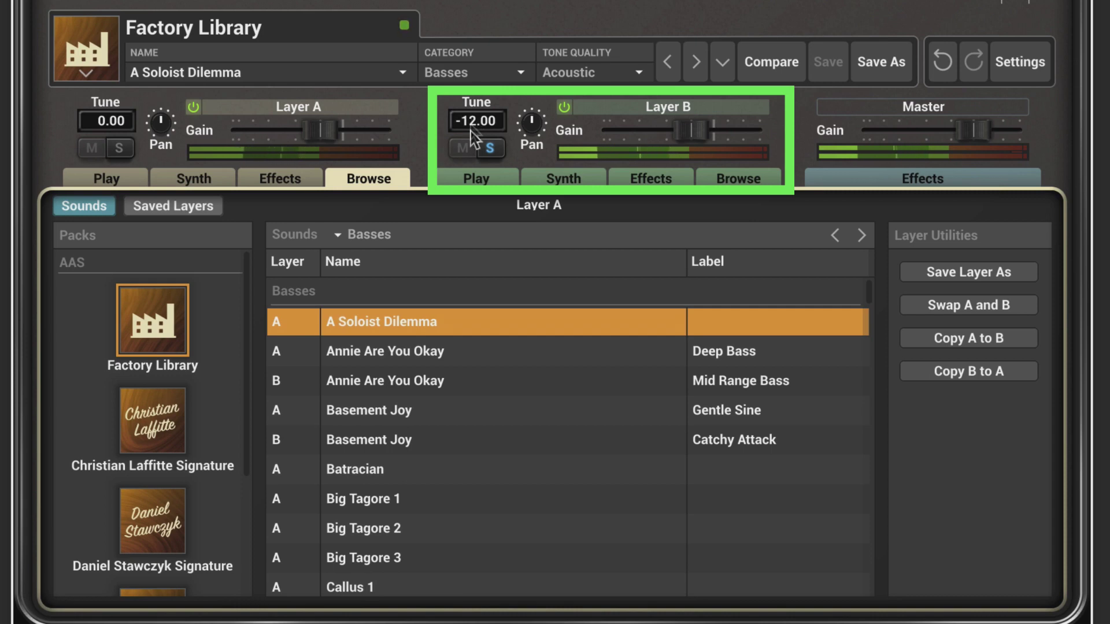
{"action": "left_click", "coordinate": [571, 181]}
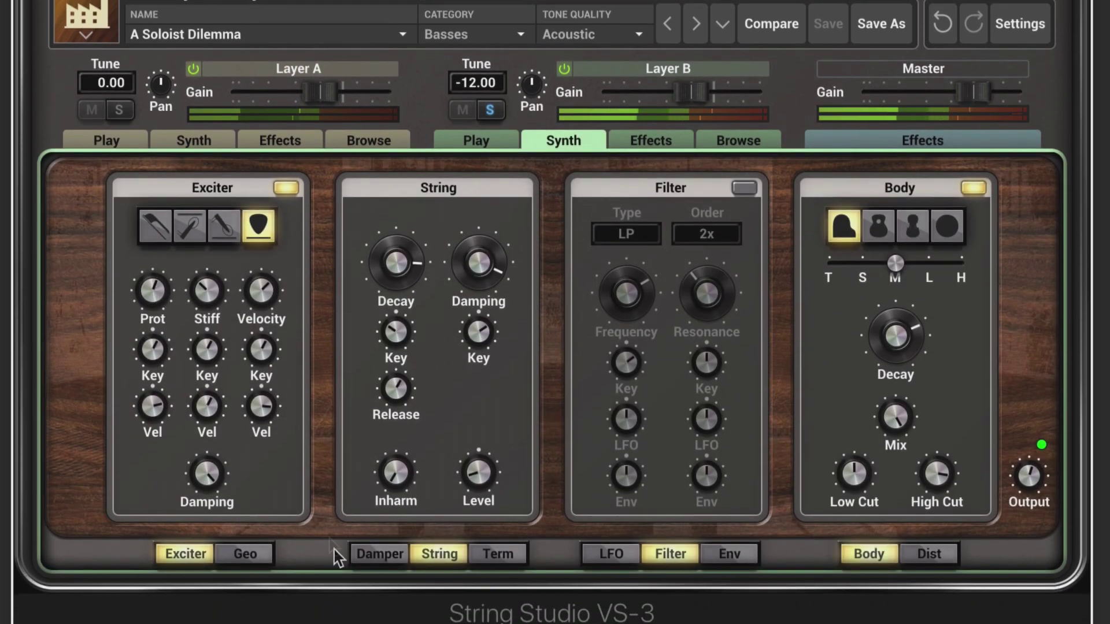
On Layer B, lower string Decay to about 40% and Damping to about 47%, and raise exciter Prot to 1.6 mm
{"action": "mouse_move", "coordinate": [396, 263]}
{"action": "left_click_drag", "start_coordinate": [402, 252], "coordinate": [401, 281]}
{"action": "left_click_drag", "start_coordinate": [468, 251], "coordinate": [480, 282]}
{"action": "left_click_drag", "start_coordinate": [397, 263], "coordinate": [398, 279]}
{"action": "left_click_drag", "start_coordinate": [478, 263], "coordinate": [479, 270]}
{"action": "left_click_drag", "start_coordinate": [152, 294], "coordinate": [151, 286]}
{"action": "left_click_drag", "start_coordinate": [261, 290], "coordinate": [262, 288]}
Turn on Layer B's filter as a BP band-pass at 1.19 kHz
{"action": "left_click", "coordinate": [744, 188]}
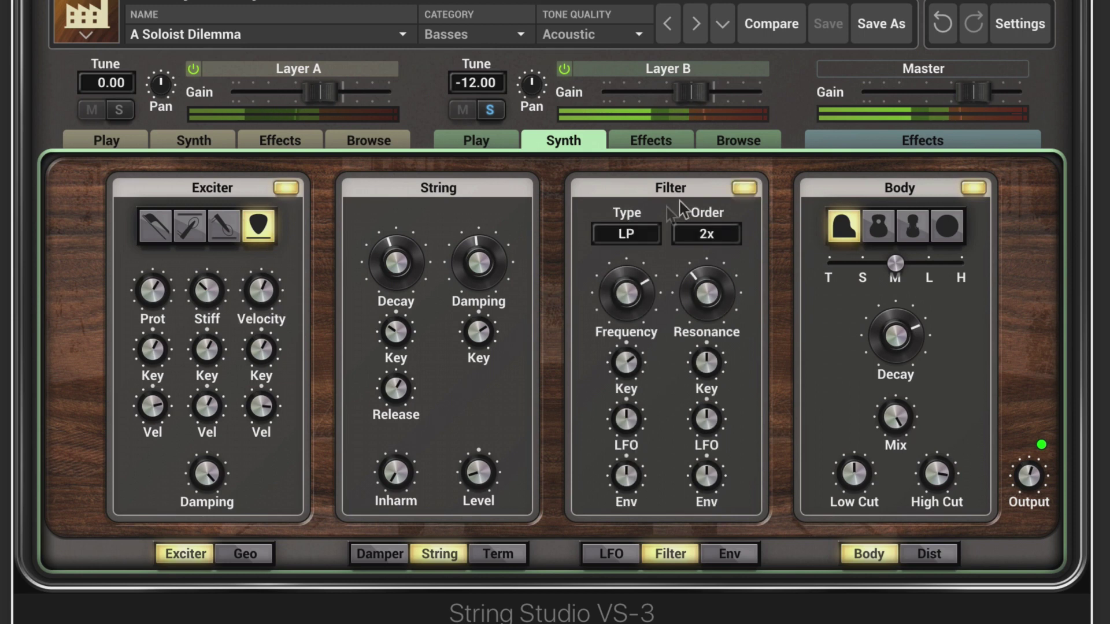
{"action": "left_click", "coordinate": [634, 237]}
{"action": "left_click", "coordinate": [628, 249]}
{"action": "mouse_move", "coordinate": [627, 294]}
{"action": "left_mouse_down"}
{"action": "mouse_move", "coordinate": [627, 305]}
{"action": "mouse_move", "coordinate": [627, 289]}
{"action": "left_mouse_up"}
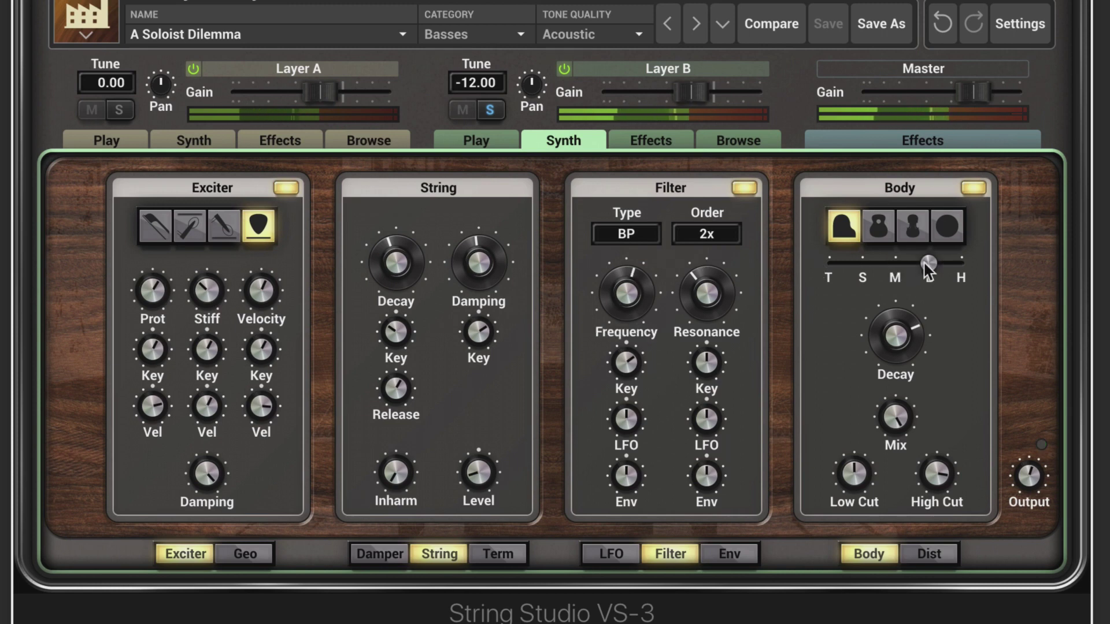
Give Layer B a small round body and lower the filter Frequency
{"action": "left_click", "coordinate": [912, 226]}
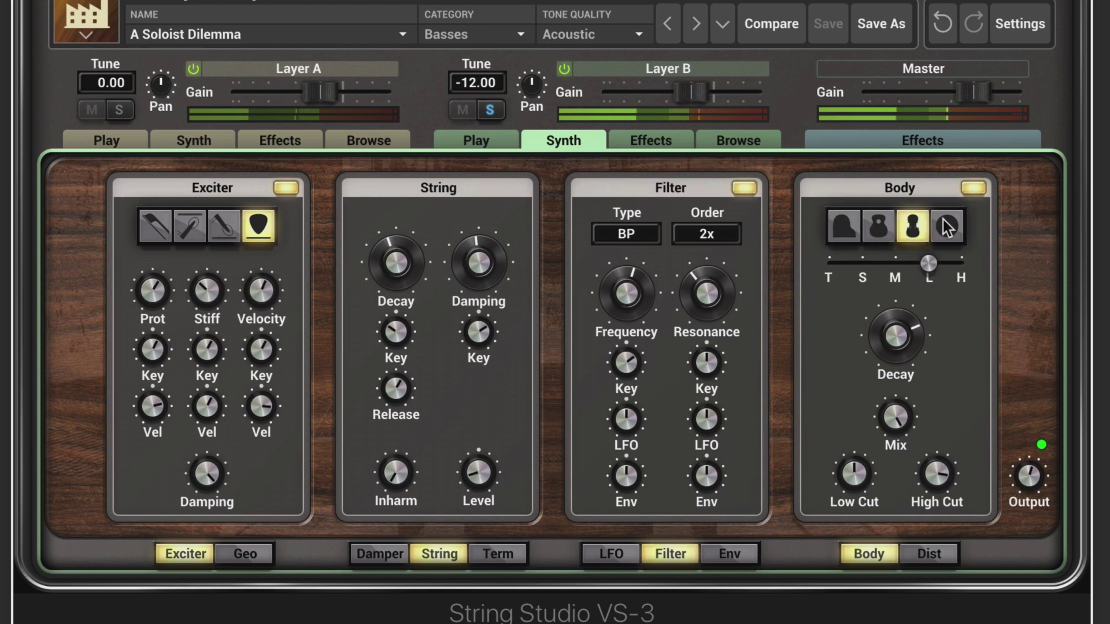
{"action": "left_click", "coordinate": [946, 227]}
{"action": "left_click_drag", "start_coordinate": [929, 263], "coordinate": [867, 269]}
{"action": "mouse_move", "coordinate": [630, 289]}
{"action": "left_mouse_down"}
{"action": "mouse_move", "coordinate": [614, 332]}
{"action": "mouse_move", "coordinate": [628, 282]}
{"action": "left_mouse_up"}
Unsolo Layer B, pan Layer B slightly right and Layer A slightly left
{"action": "left_click", "coordinate": [490, 146]}
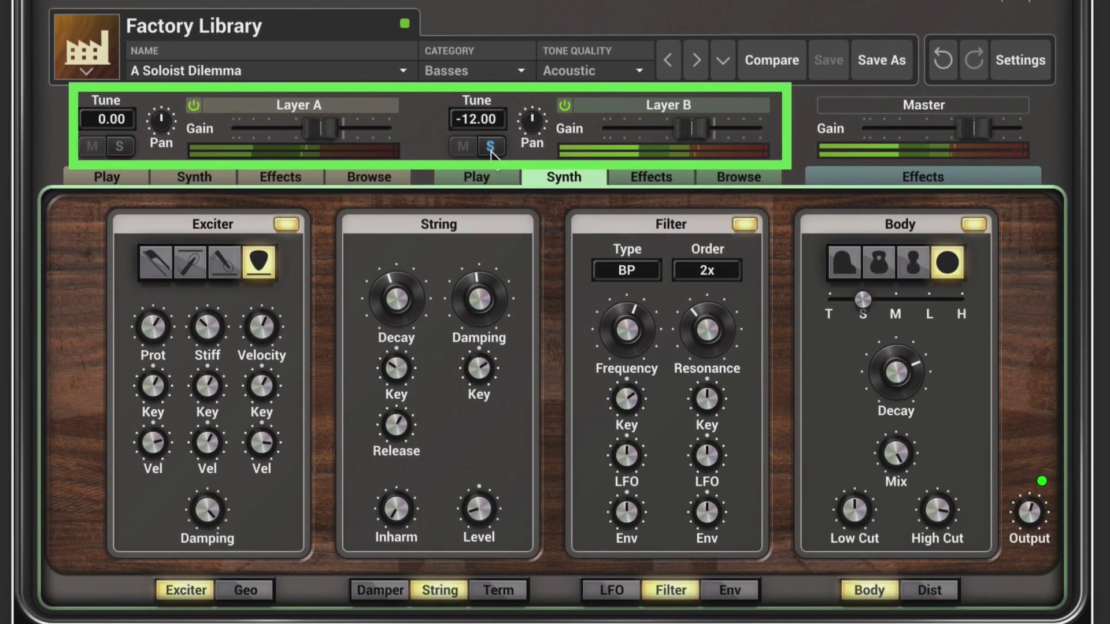
{"action": "left_click_drag", "start_coordinate": [532, 120], "coordinate": [532, 113]}
{"action": "left_click_drag", "start_coordinate": [161, 122], "coordinate": [161, 130]}
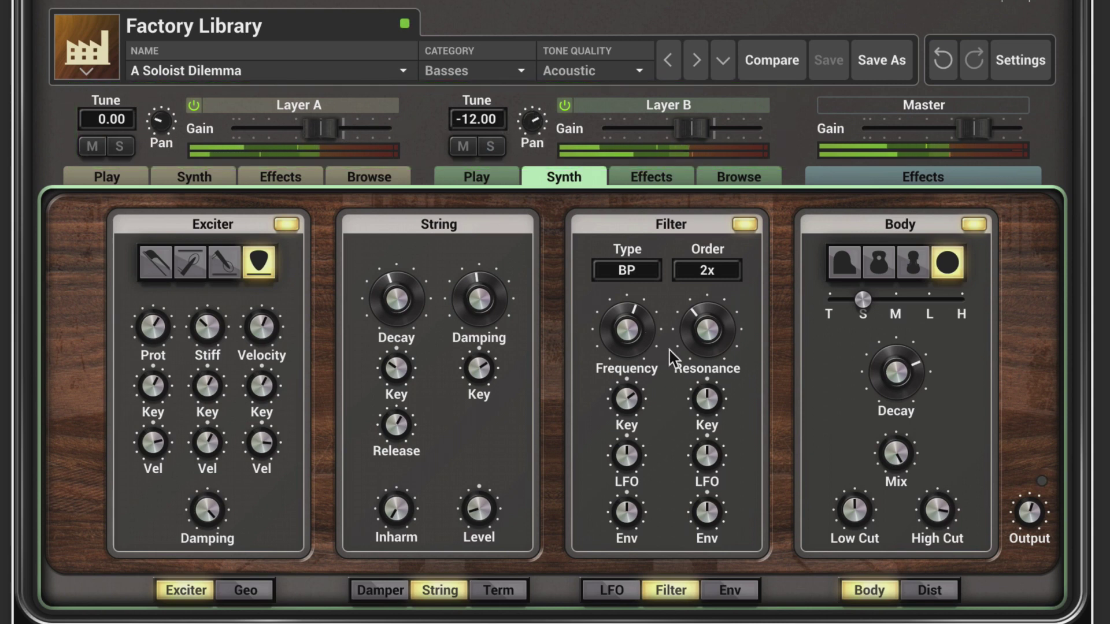
Lower Master Gain to -1.5 dB and the filter Frequency to 576 Hz
{"action": "left_click_drag", "start_coordinate": [637, 318], "coordinate": [629, 303]}
{"action": "left_click_drag", "start_coordinate": [982, 129], "coordinate": [970, 130]}
{"action": "left_click_drag", "start_coordinate": [621, 319], "coordinate": [621, 339]}
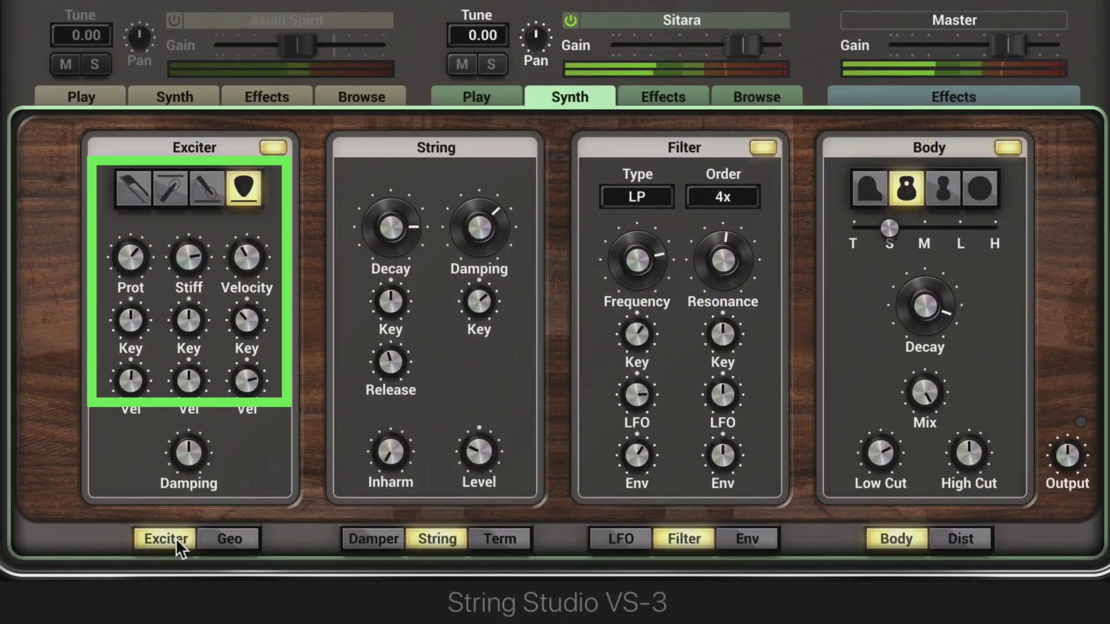
In the geometry settings, set exciter Position near 31% and make its Key tracking negative
{"action": "left_click", "coordinate": [230, 538]}
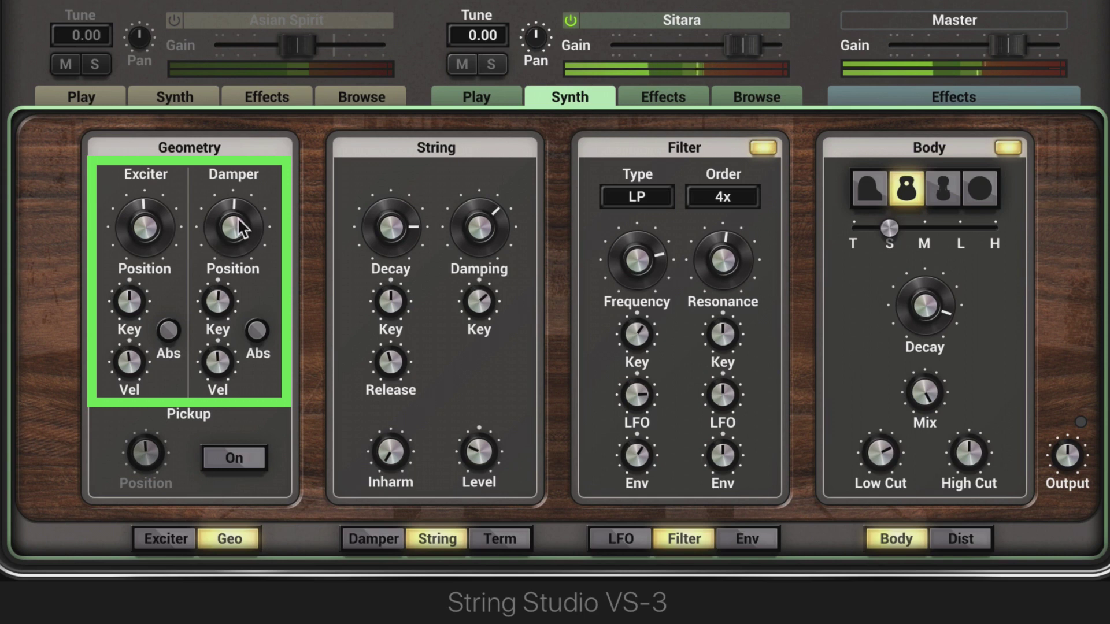
{"action": "left_click_drag", "start_coordinate": [146, 210], "coordinate": [146, 226]}
{"action": "mouse_move", "coordinate": [140, 237]}
{"action": "left_mouse_down"}
{"action": "mouse_move", "coordinate": [140, 210]}
{"action": "mouse_move", "coordinate": [140, 237]}
{"action": "left_mouse_up"}
{"action": "left_click_drag", "start_coordinate": [127, 297], "coordinate": [127, 283]}
{"action": "left_click_drag", "start_coordinate": [137, 309], "coordinate": [137, 337]}
Bring the exciter Position down to 5.0% and reduce Key tracking slightly
{"action": "left_click_drag", "start_coordinate": [157, 231], "coordinate": [157, 273]}
{"action": "left_click_drag", "start_coordinate": [136, 281], "coordinate": [137, 279]}
{"action": "left_click_drag", "start_coordinate": [140, 239], "coordinate": [142, 258]}
{"action": "left_click_drag", "start_coordinate": [139, 231], "coordinate": [139, 239]}
{"action": "left_click_drag", "start_coordinate": [129, 296], "coordinate": [133, 315]}
Return exciter Vel to zero, enable Abs positioning, and raise exciter Key to 7.00
{"action": "left_click_drag", "start_coordinate": [128, 361], "coordinate": [128, 337]}
{"action": "left_click_drag", "start_coordinate": [131, 356], "coordinate": [131, 409]}
{"action": "left_click_drag", "start_coordinate": [129, 364], "coordinate": [129, 334]}
{"action": "left_click", "coordinate": [167, 330]}
{"action": "left_click_drag", "start_coordinate": [124, 301], "coordinate": [124, 277]}
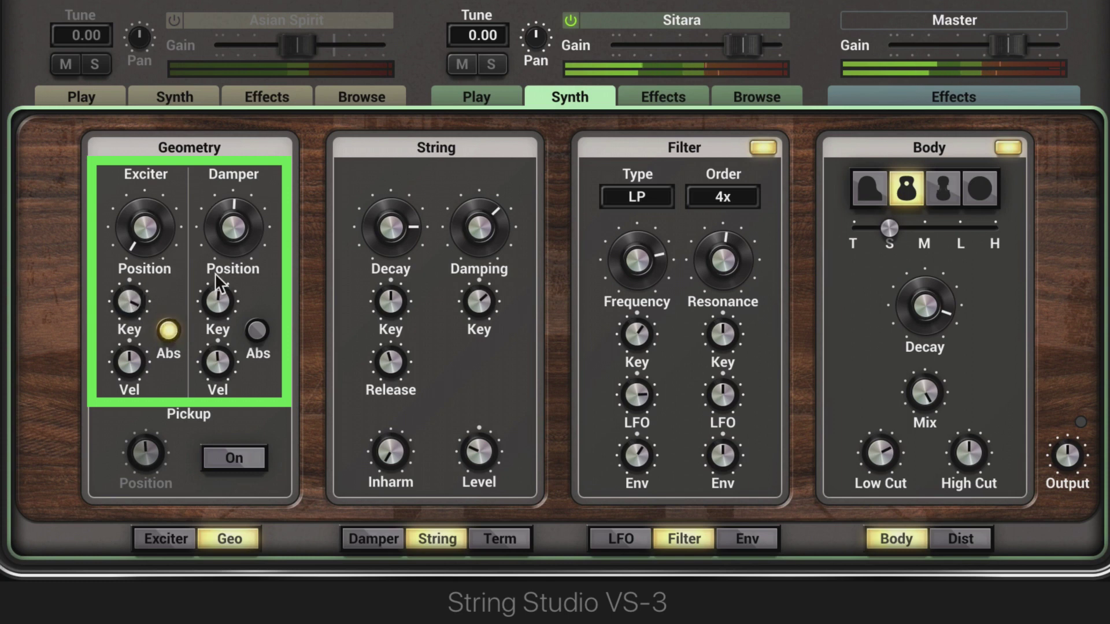
Set the exciter Position to about 15% with centred Key, and the damper Position to 5.0%
{"action": "left_click", "coordinate": [371, 539]}
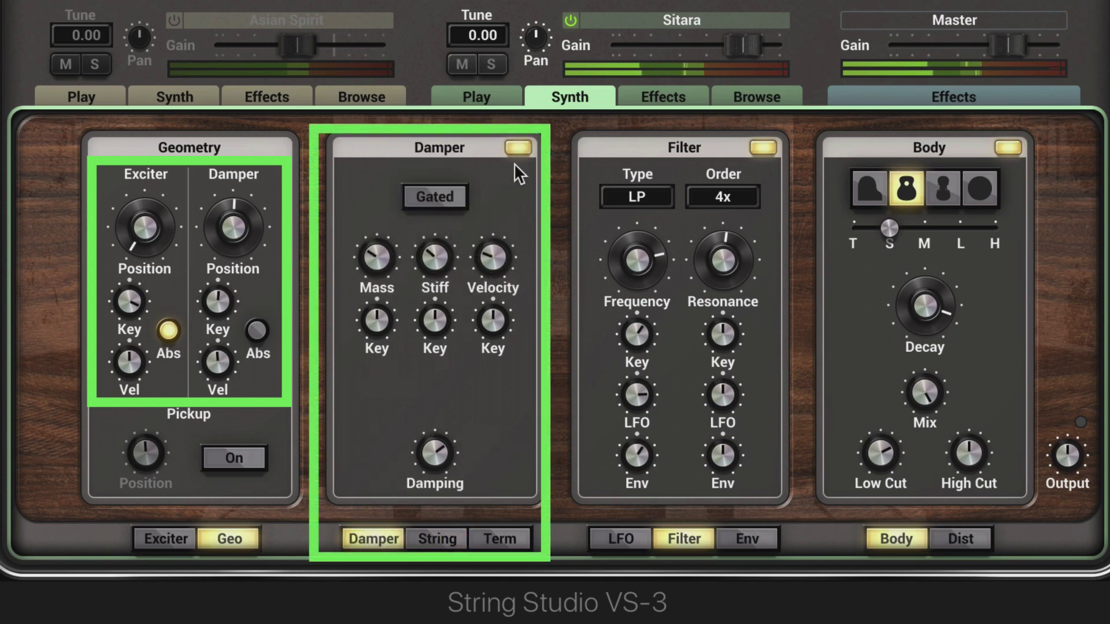
{"action": "left_click_drag", "start_coordinate": [234, 228], "coordinate": [234, 206]}
{"action": "left_click_drag", "start_coordinate": [151, 230], "coordinate": [152, 196]}
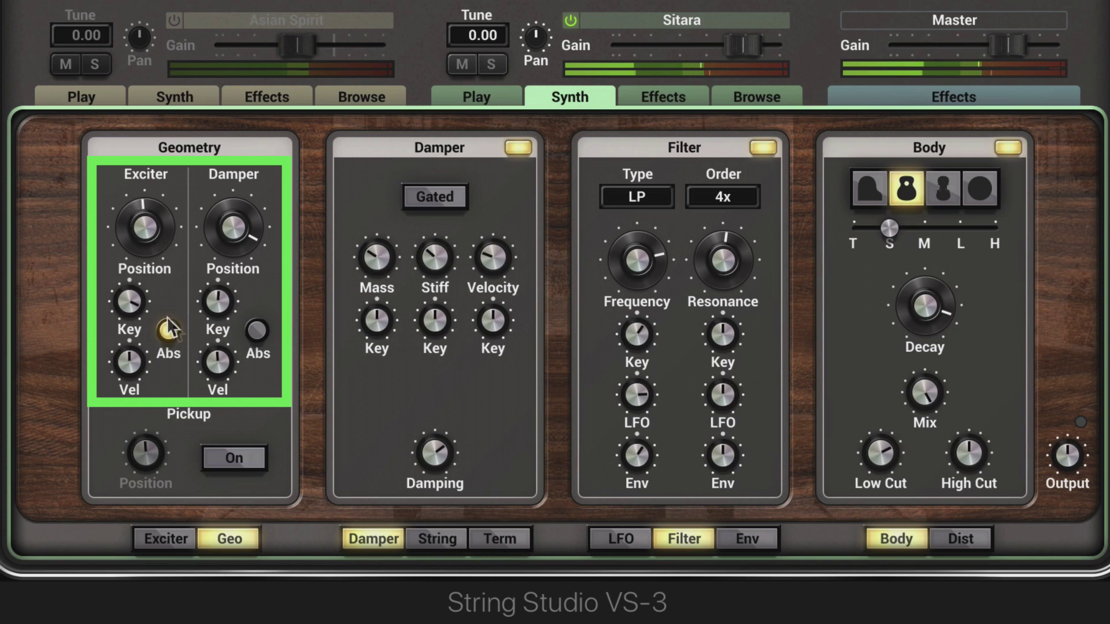
{"action": "left_click_drag", "start_coordinate": [135, 296], "coordinate": [135, 329]}
{"action": "left_click_drag", "start_coordinate": [222, 218], "coordinate": [235, 307]}
{"action": "mouse_move", "coordinate": [233, 255]}
{"action": "left_mouse_down"}
{"action": "mouse_move", "coordinate": [233, 225]}
{"action": "mouse_move", "coordinate": [228, 251]}
{"action": "left_mouse_up"}
Set damper Key to about -5, raise Vel, move Position to about 17%, and enable the pickup
{"action": "mouse_move", "coordinate": [216, 297]}
{"action": "left_mouse_down"}
{"action": "mouse_move", "coordinate": [216, 252]}
{"action": "mouse_move", "coordinate": [222, 309]}
{"action": "left_mouse_up"}
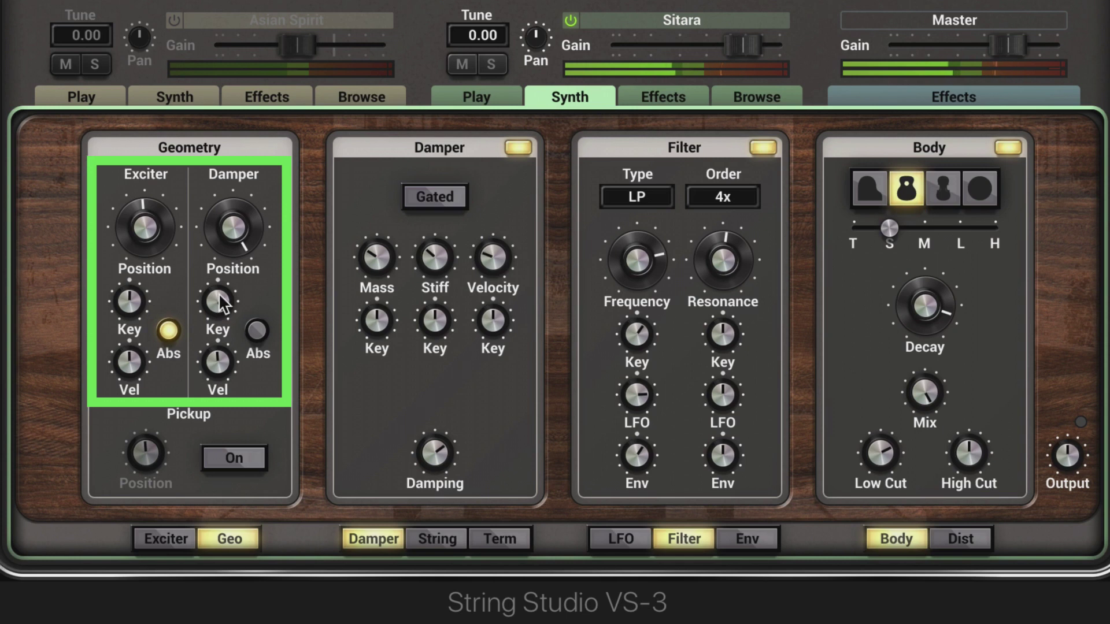
{"action": "left_click_drag", "start_coordinate": [220, 296], "coordinate": [220, 318]}
{"action": "mouse_move", "coordinate": [218, 363]}
{"action": "left_mouse_down"}
{"action": "mouse_move", "coordinate": [218, 348]}
{"action": "mouse_move", "coordinate": [220, 363]}
{"action": "left_mouse_up"}
{"action": "left_click_drag", "start_coordinate": [234, 227], "coordinate": [234, 243]}
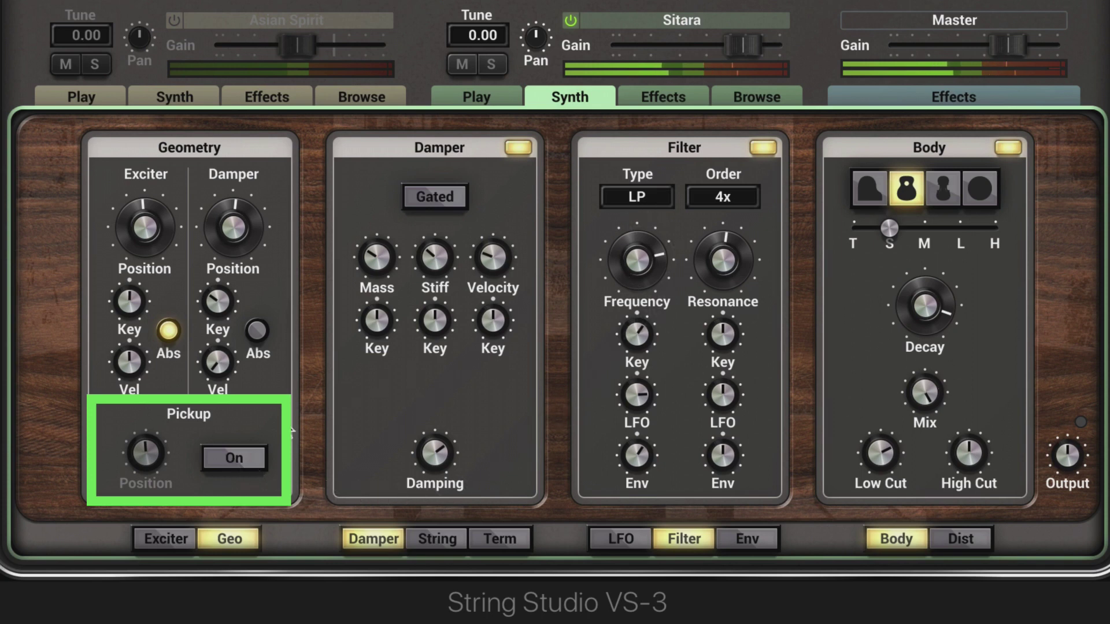
{"action": "left_click", "coordinate": [228, 453]}
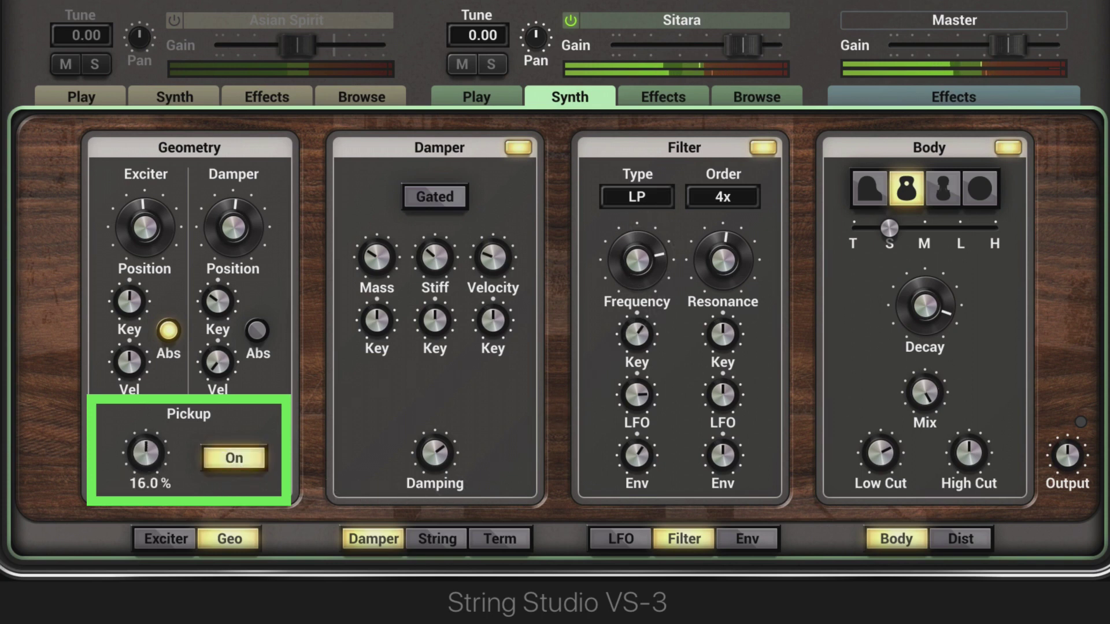